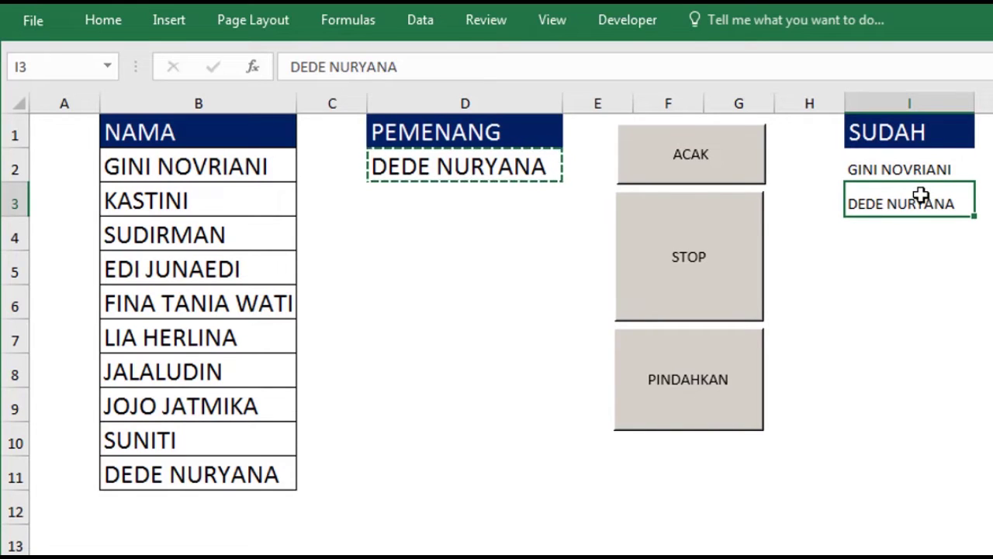
Step: Run ACAK to shuffle the ten names in column B and clear PEMENANG and SUDAH
{"action": "left_click", "coordinate": [678, 167]}
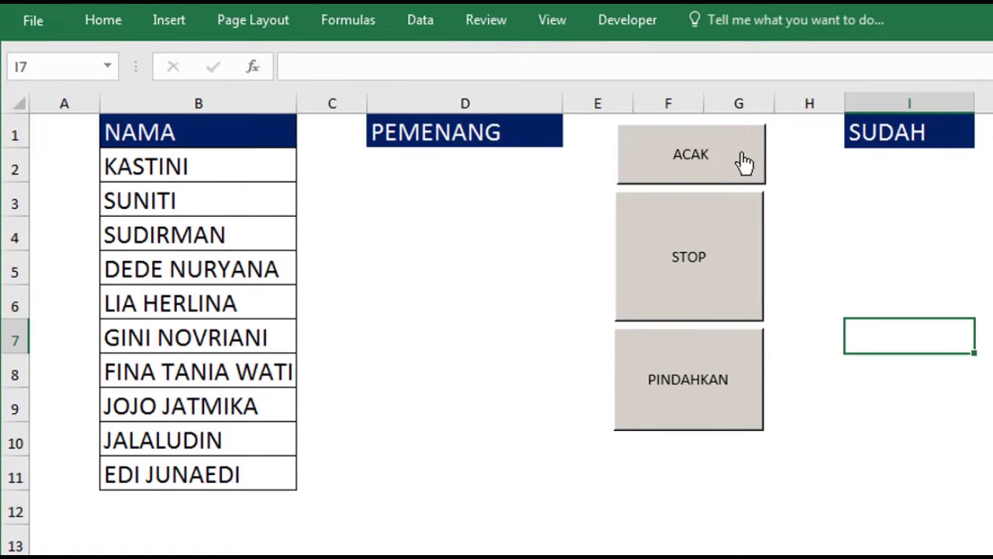
{"action": "left_click", "coordinate": [455, 157]}
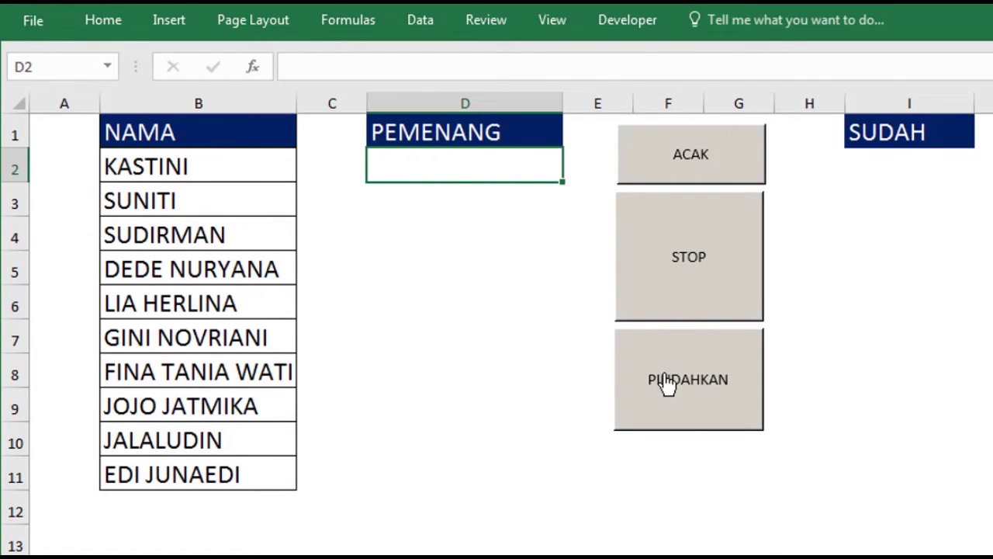
{"action": "left_click", "coordinate": [892, 162]}
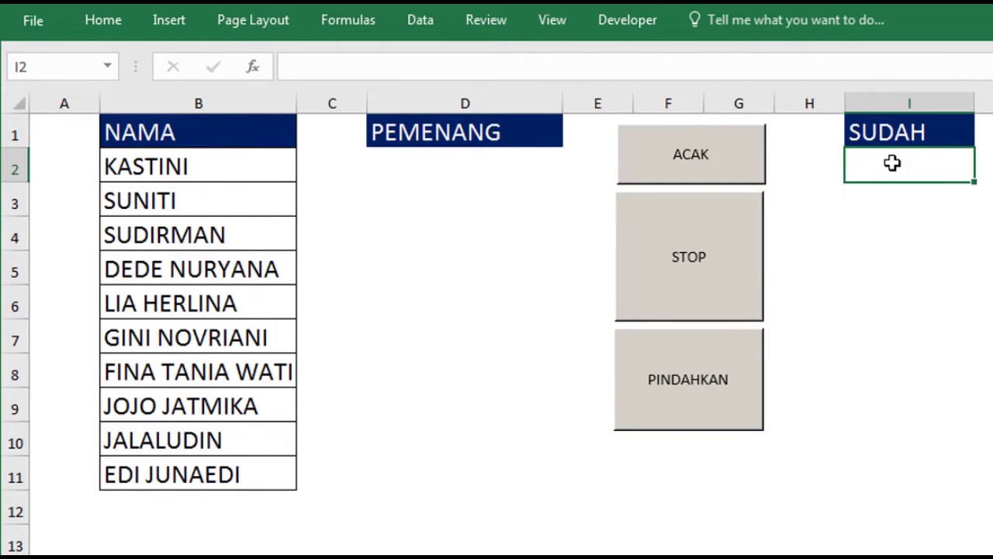
{"action": "left_click", "coordinate": [229, 240]}
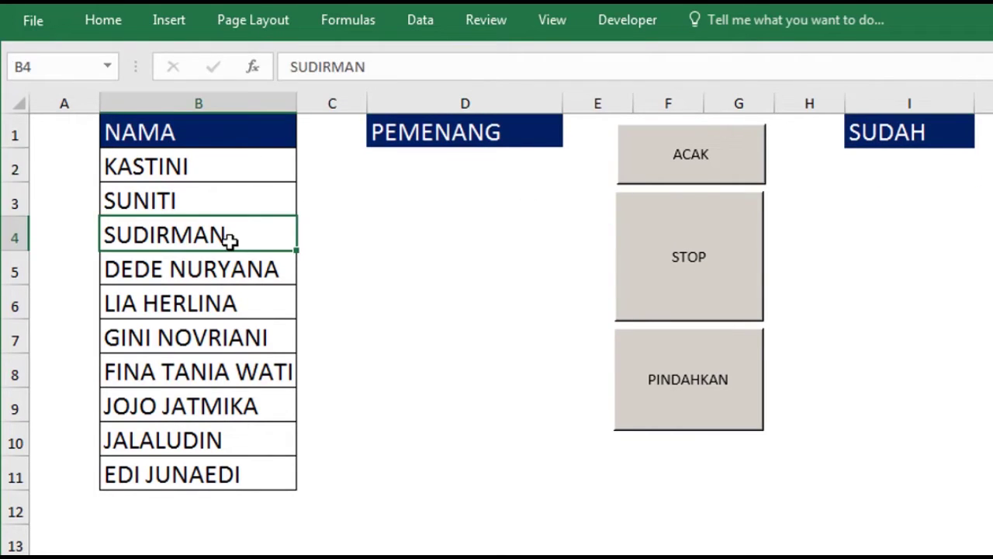
{"action": "left_click", "coordinate": [897, 159]}
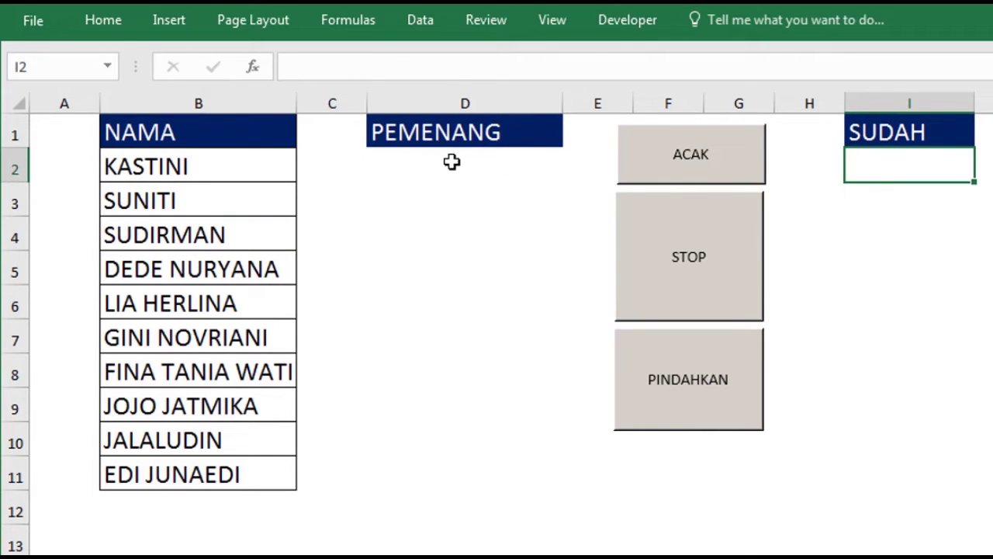
{"action": "left_click", "coordinate": [238, 267]}
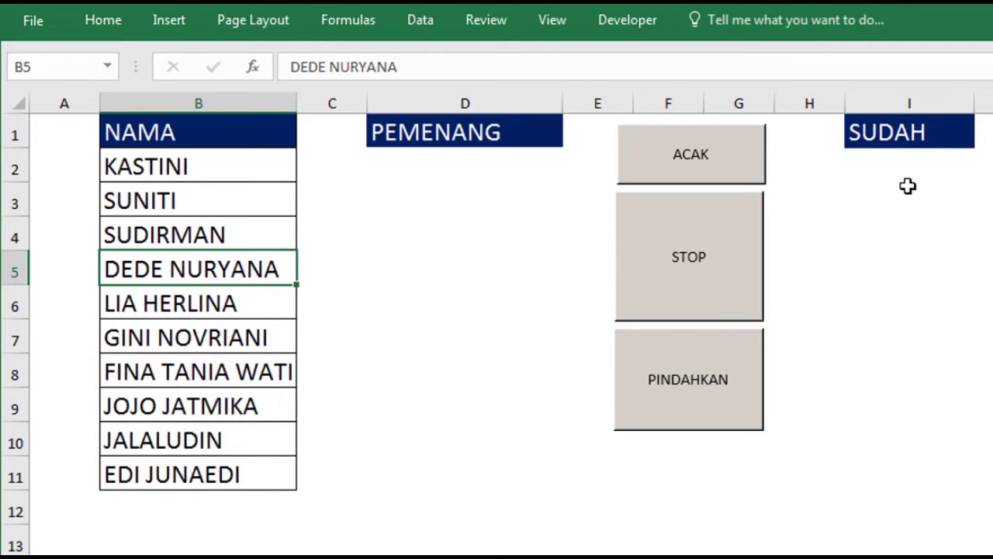
{"action": "left_click_drag", "start_coordinate": [908, 171], "coordinate": [908, 192]}
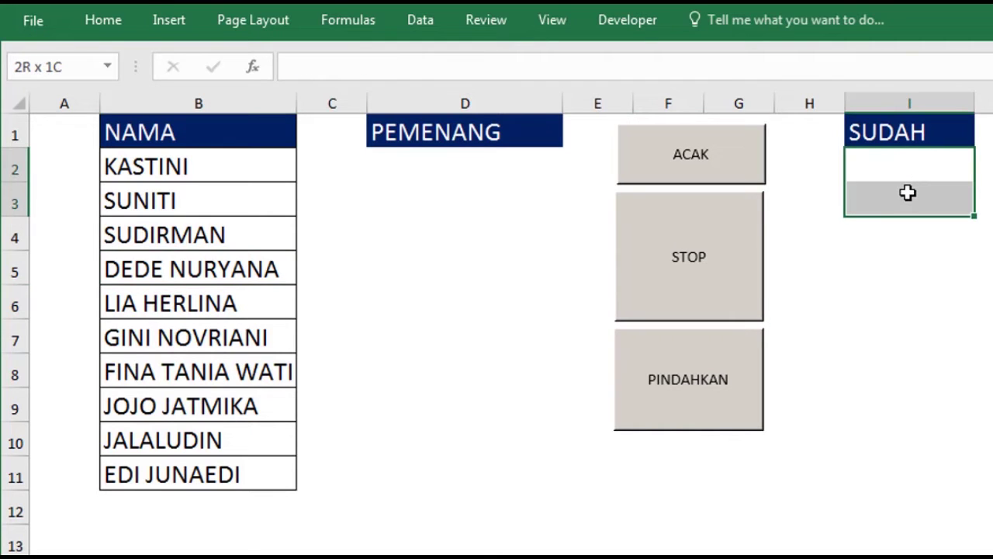
{"action": "left_click", "coordinate": [248, 248]}
{"action": "left_click_drag", "start_coordinate": [247, 249], "coordinate": [249, 256]}
{"action": "left_click", "coordinate": [422, 240]}
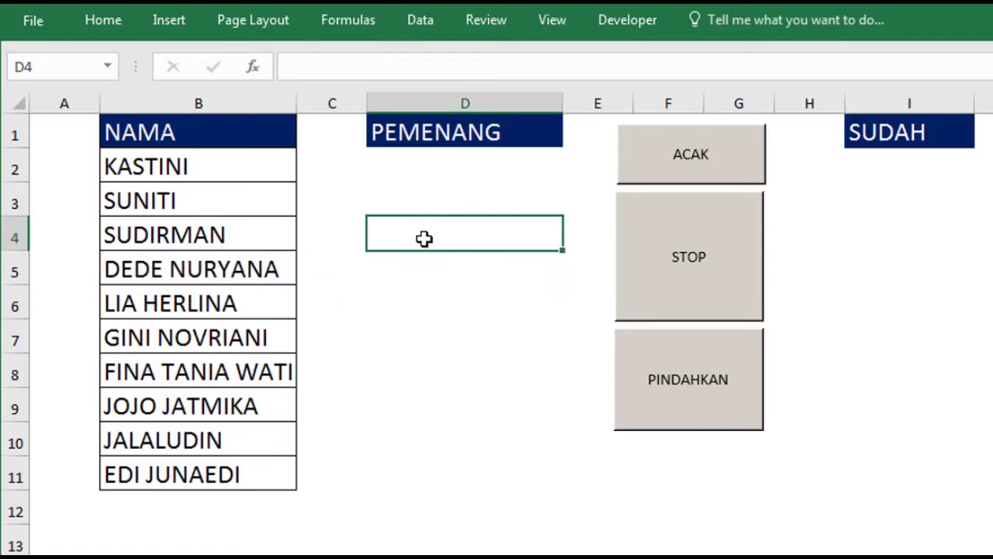
{"action": "left_click", "coordinate": [875, 269]}
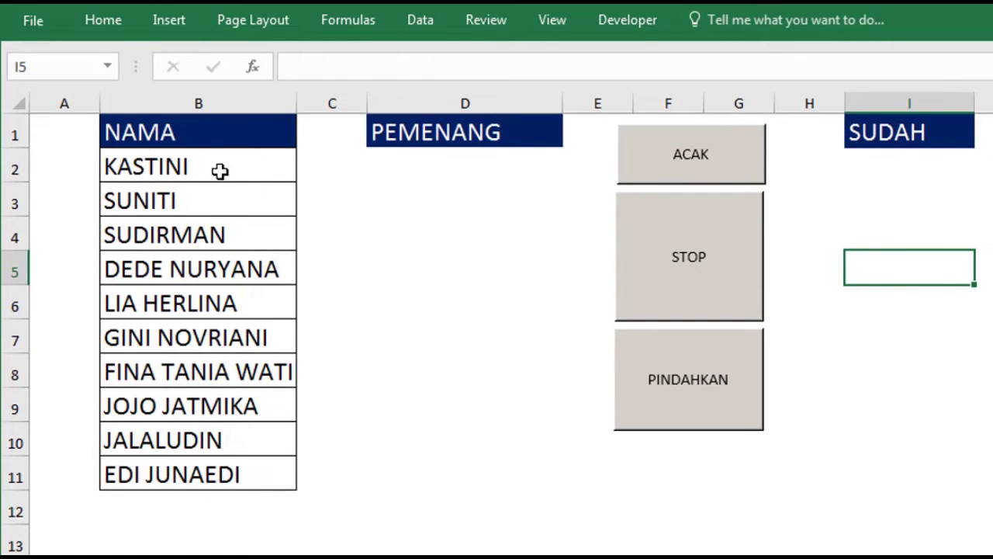
{"action": "left_click", "coordinate": [624, 22]}
Step: Import the ModulArisan.bas module file into the workbook's VBA project
{"action": "left_click", "coordinate": [578, 69]}
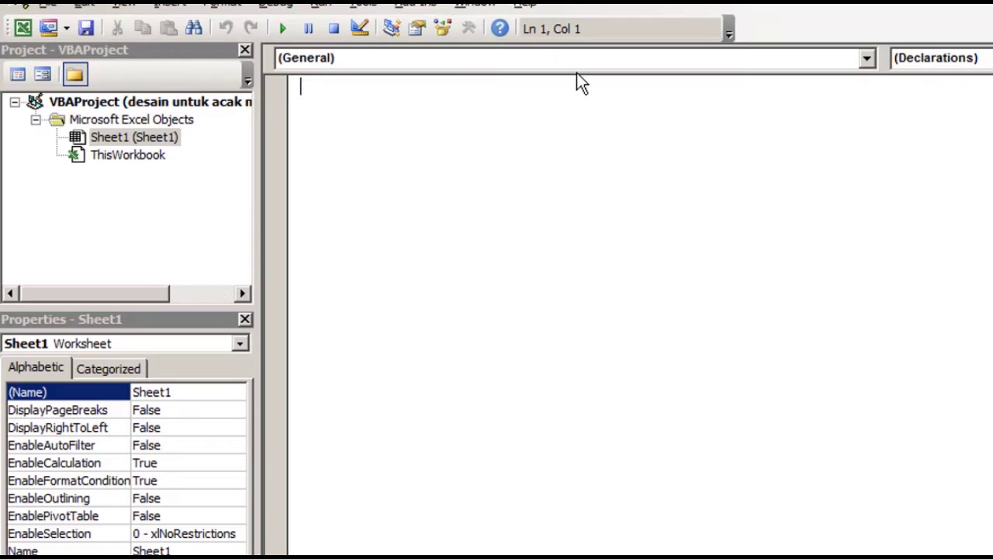
{"action": "left_click", "coordinate": [49, 3]}
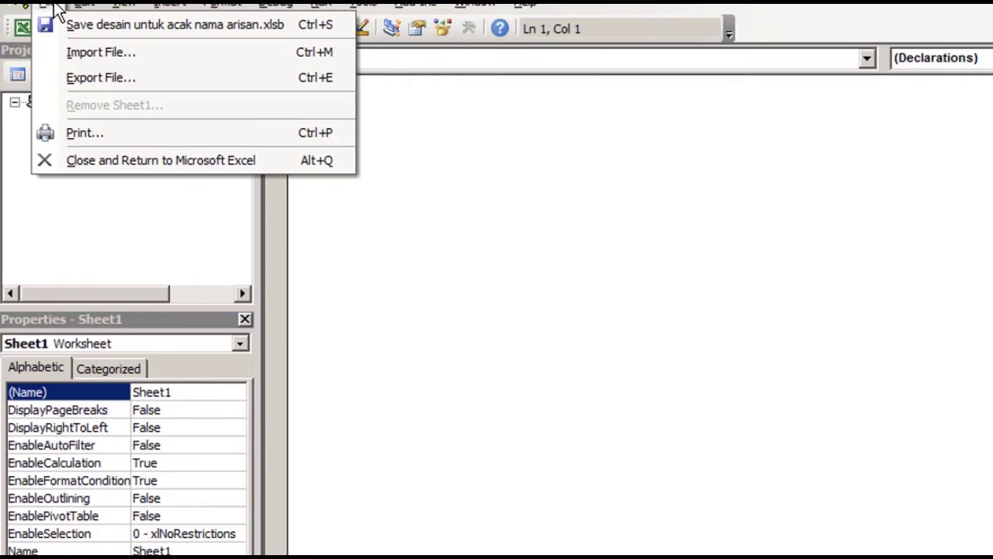
{"action": "left_click", "coordinate": [69, 49]}
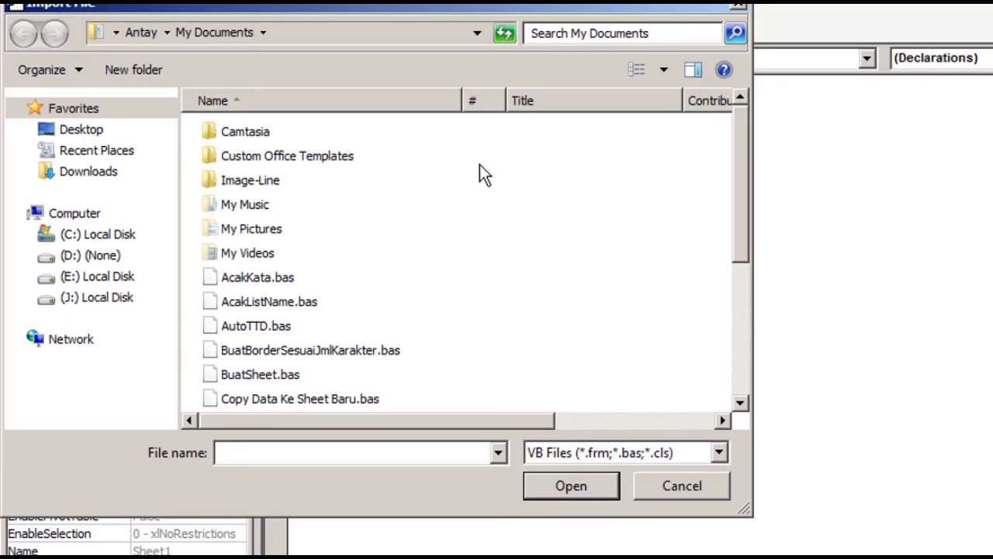
{"action": "left_click", "coordinate": [646, 259]}
{"action": "scroll", "coordinate": [631, 252], "scroll_direction": "down", "scroll_amount": 1}
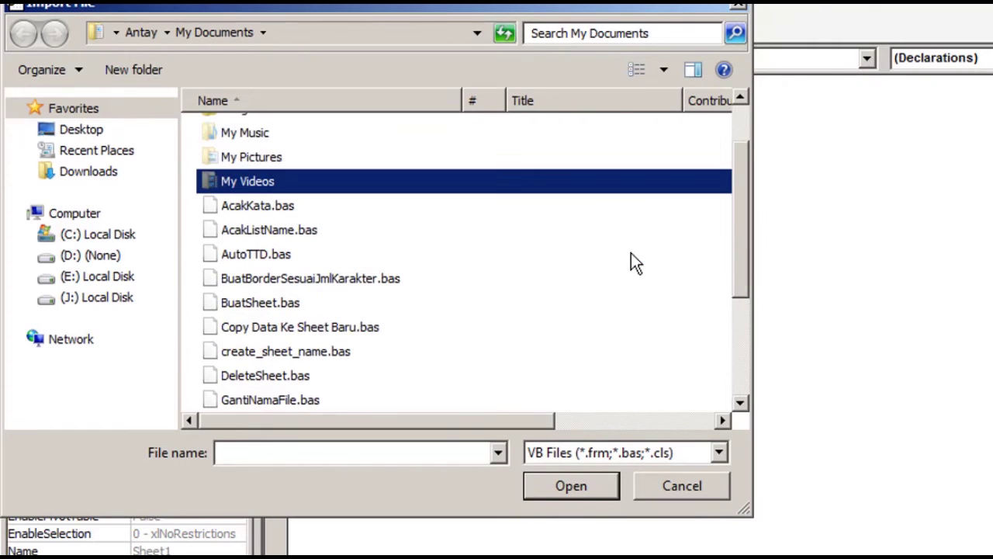
{"action": "scroll", "coordinate": [625, 252], "scroll_direction": "down", "scroll_amount": 2}
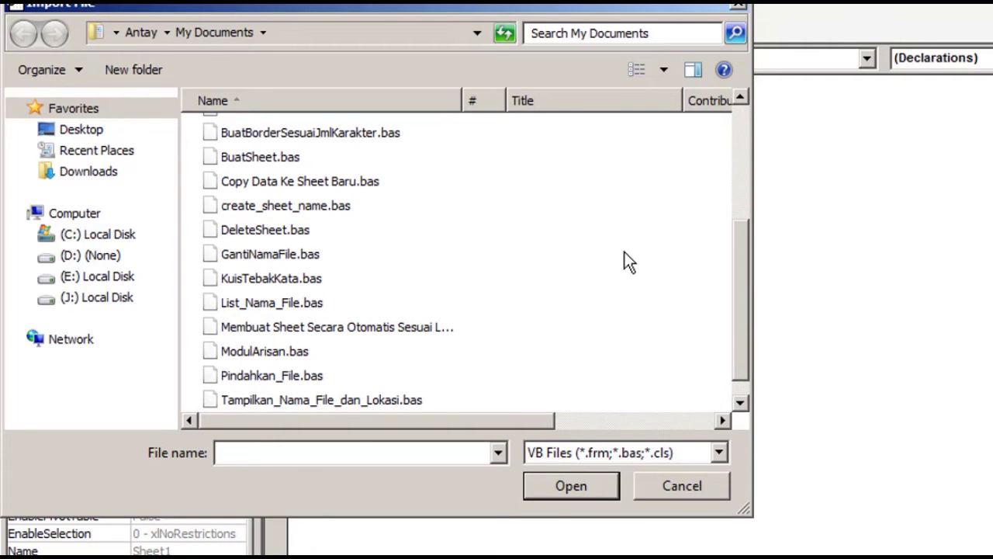
{"action": "left_click", "coordinate": [276, 351]}
{"action": "left_click", "coordinate": [559, 485]}
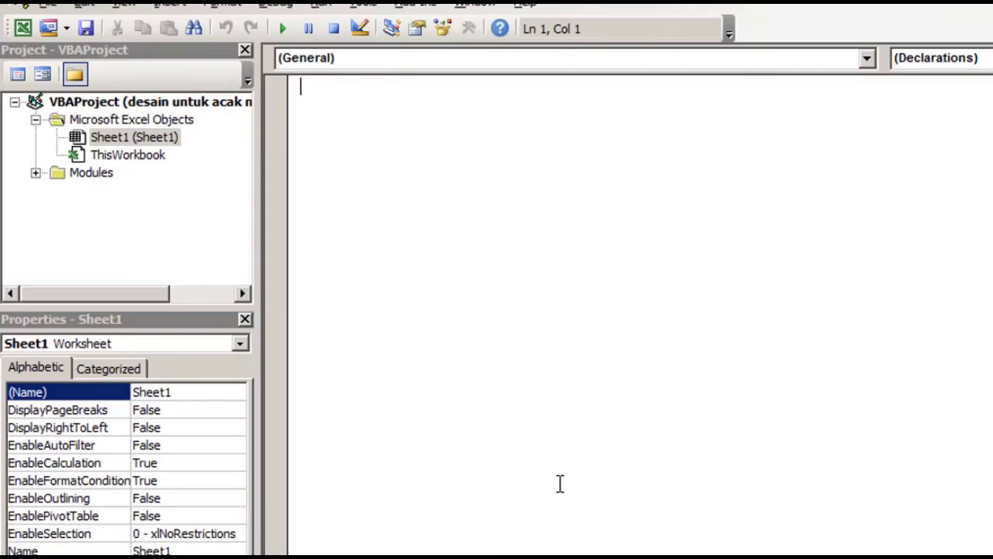
Step: Open the ModulArisan module and review its RandomizeLoop code that shuffles B2:B11
{"action": "left_click", "coordinate": [35, 174]}
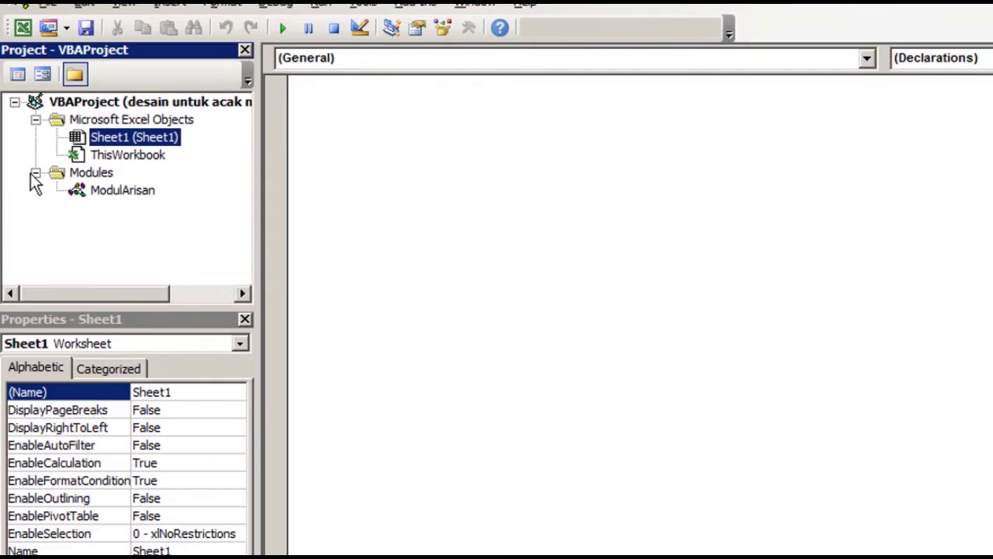
{"action": "double_click", "coordinate": [121, 189]}
{"action": "scroll", "coordinate": [503, 215], "scroll_direction": "down", "scroll_amount": 1}
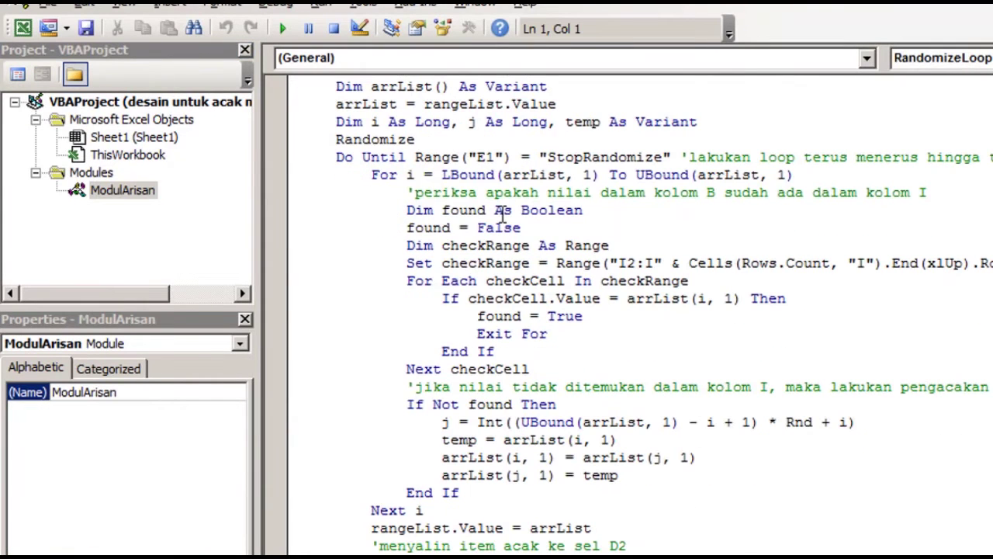
{"action": "scroll", "coordinate": [477, 186], "scroll_direction": "down", "scroll_amount": 3}
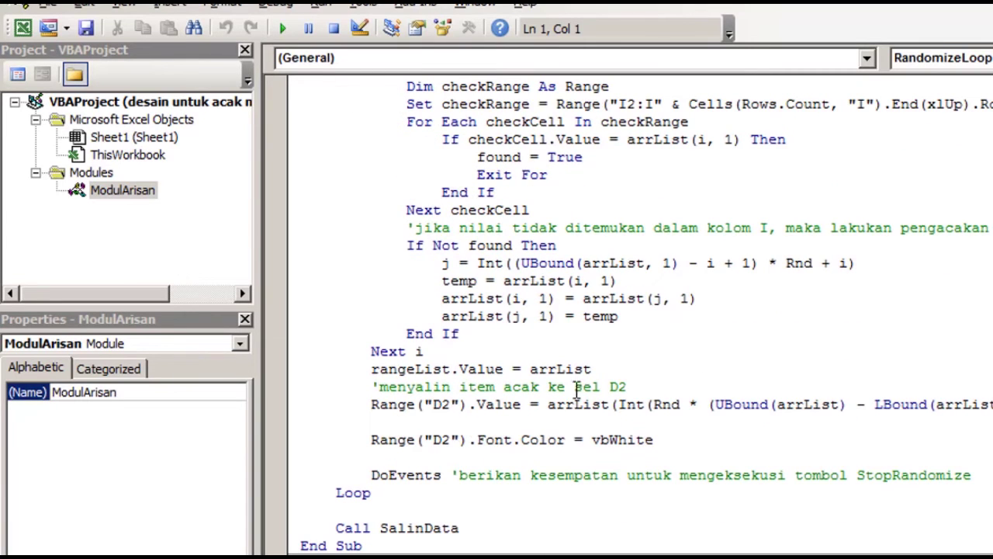
{"action": "scroll", "coordinate": [578, 392], "scroll_direction": "up", "scroll_amount": 4}
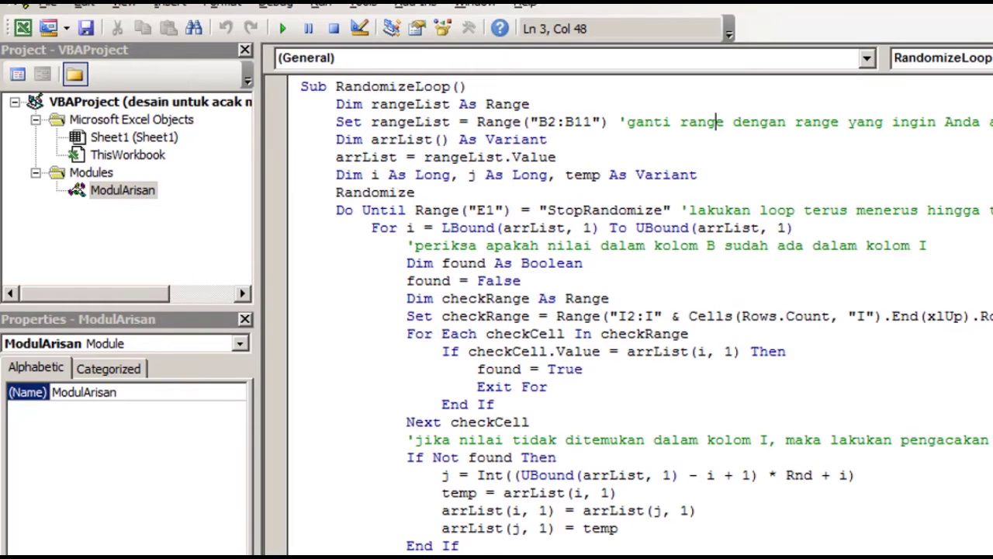
{"action": "key", "text": "alt+F11"}
{"action": "left_click", "coordinate": [186, 166]}
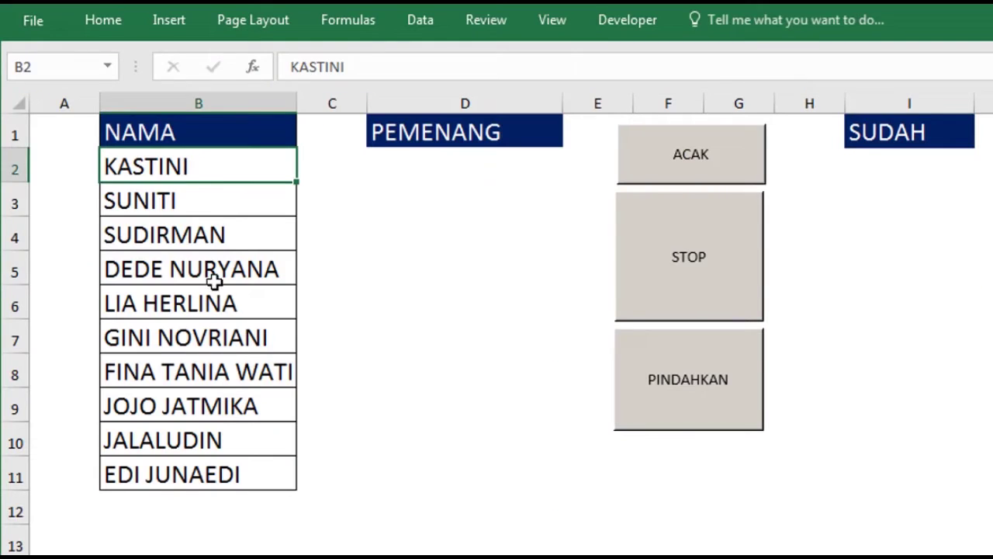
{"action": "left_click", "coordinate": [229, 462]}
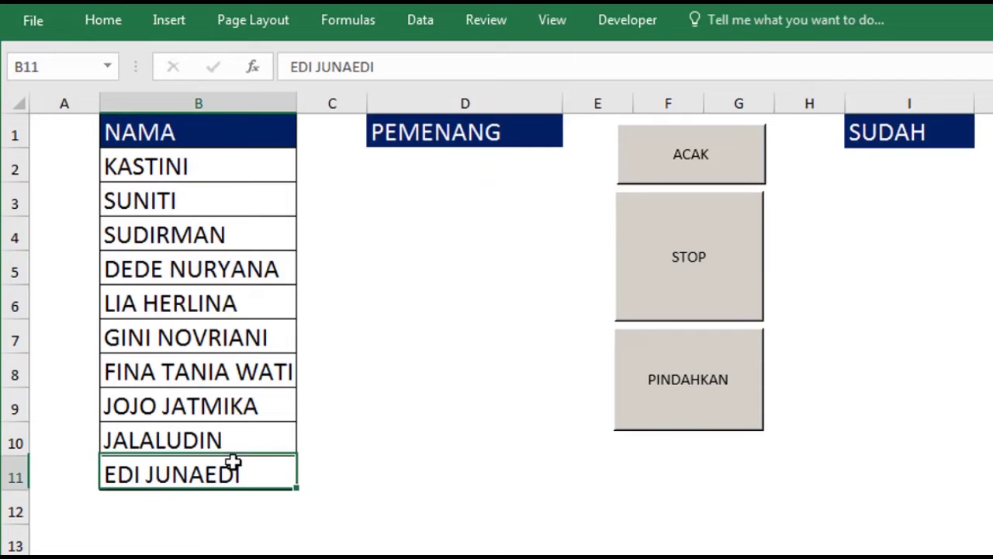
{"action": "left_click", "coordinate": [210, 501]}
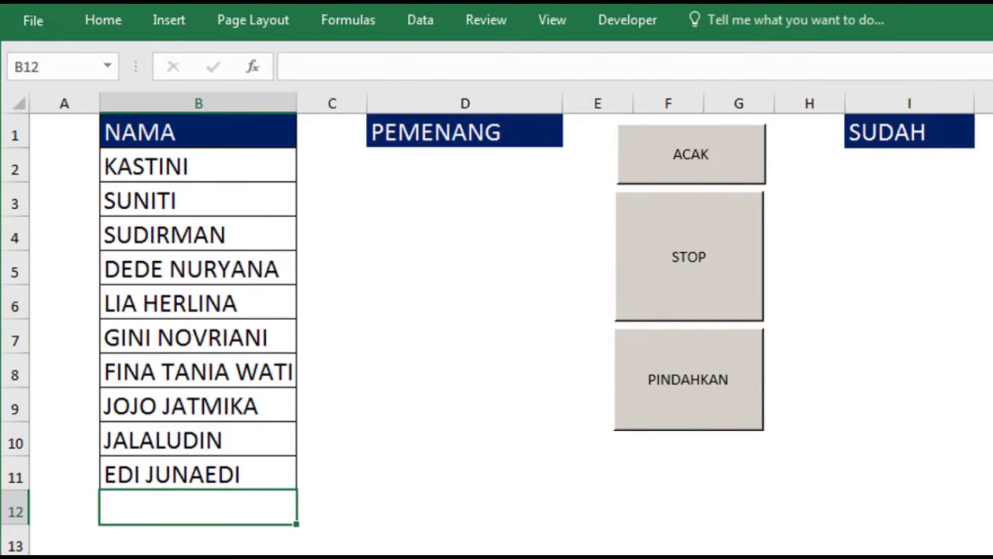
{"action": "key", "text": "alt+F11"}
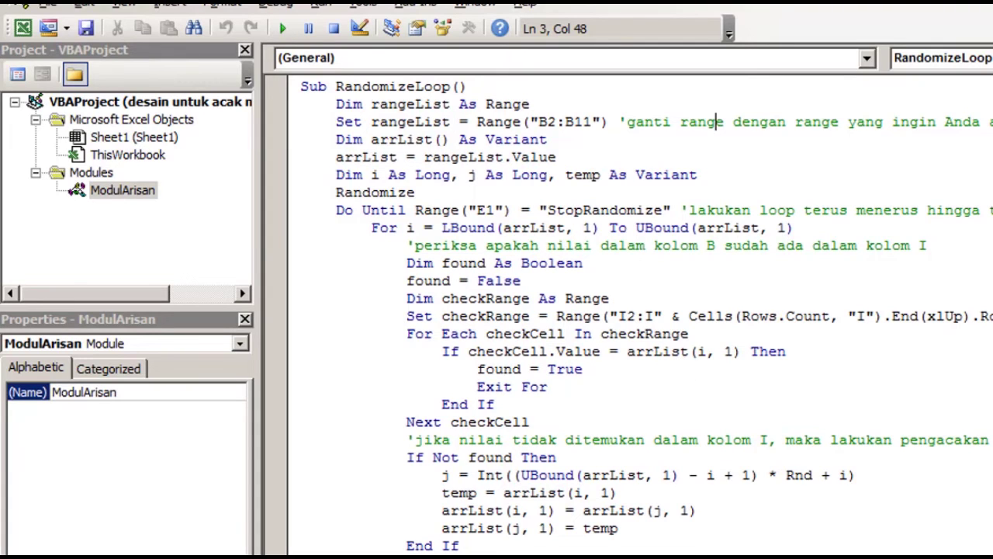
{"action": "key", "text": "alt+F11"}
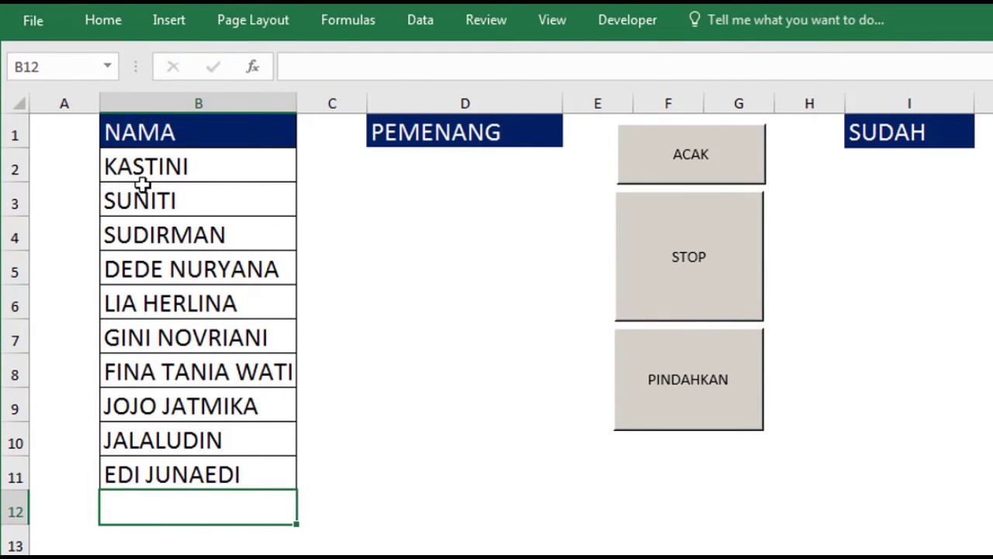
Step: Point out the PEMENANG winner cell D2 and the first cell under SUDAH
{"action": "left_click", "coordinate": [486, 166]}
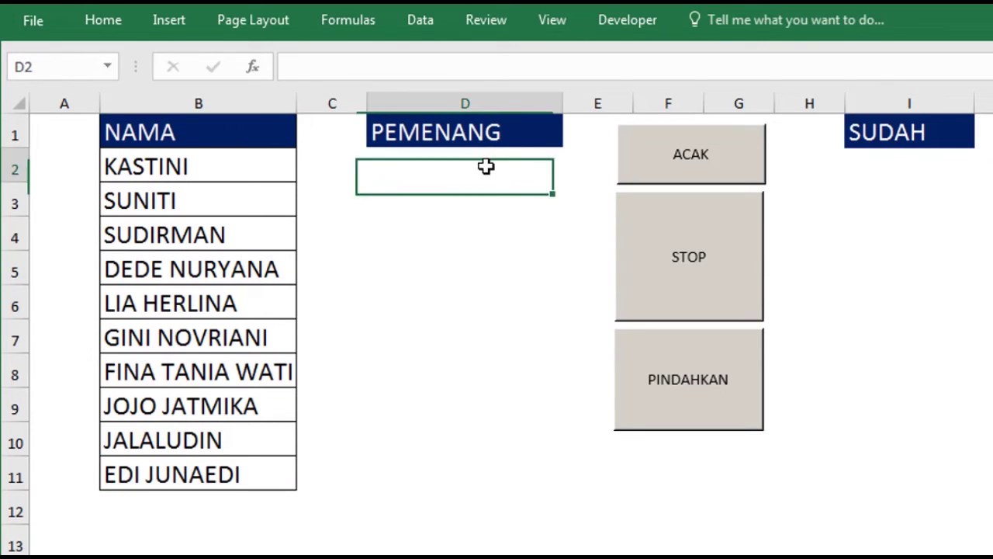
{"action": "left_click", "coordinate": [952, 168]}
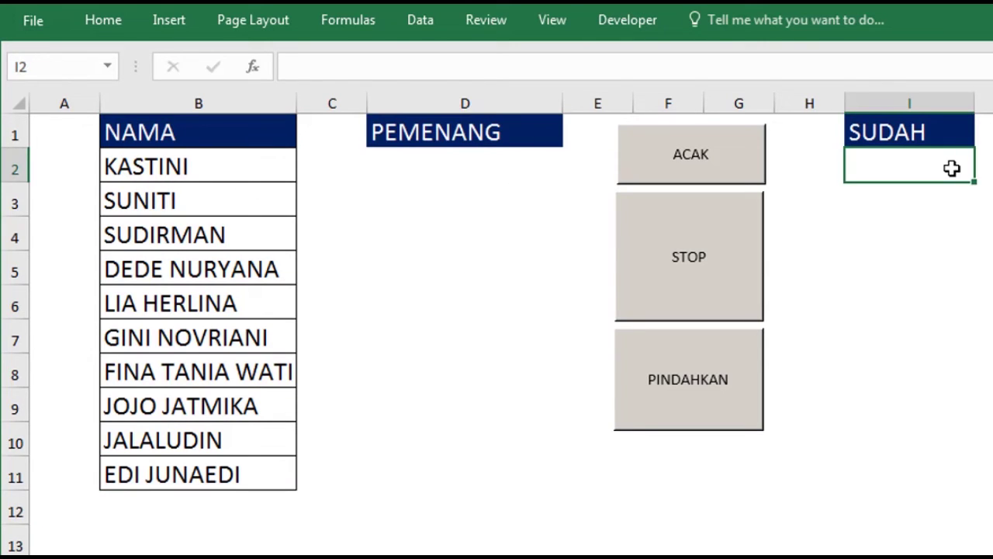
{"action": "left_click", "coordinate": [481, 289]}
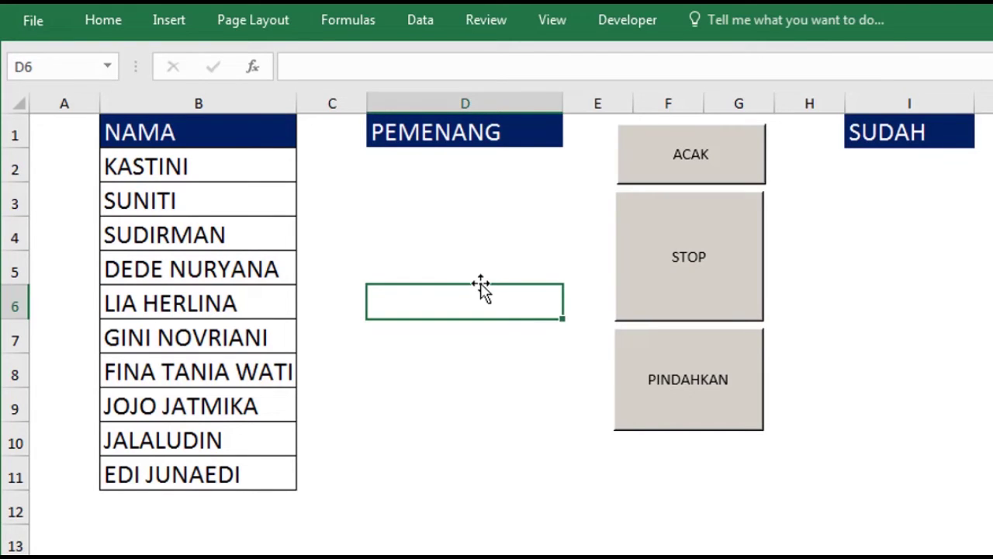
Step: Draw a winner with ACAK and STOP, move it into SUDAH, then reshuffle the names
{"action": "left_click", "coordinate": [710, 174]}
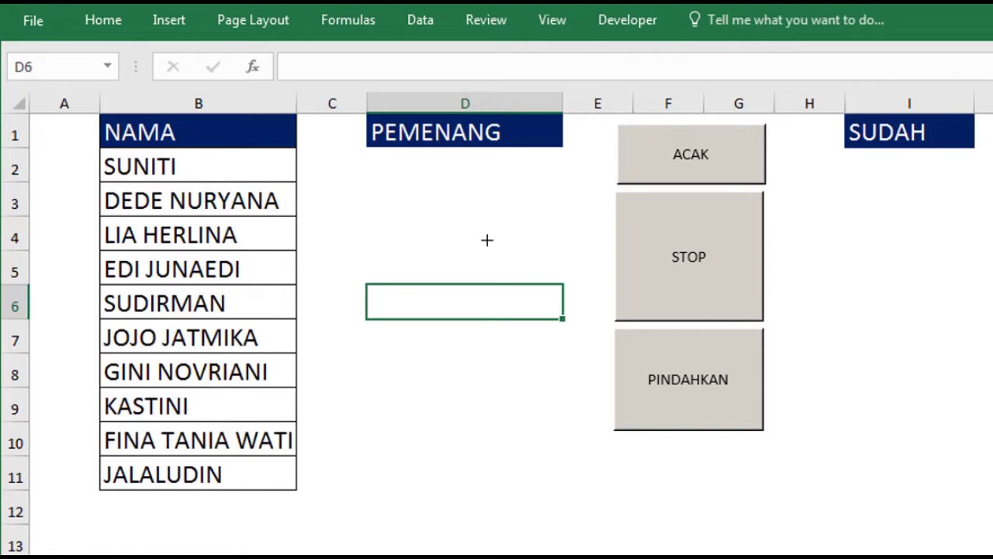
{"action": "left_click", "coordinate": [732, 278]}
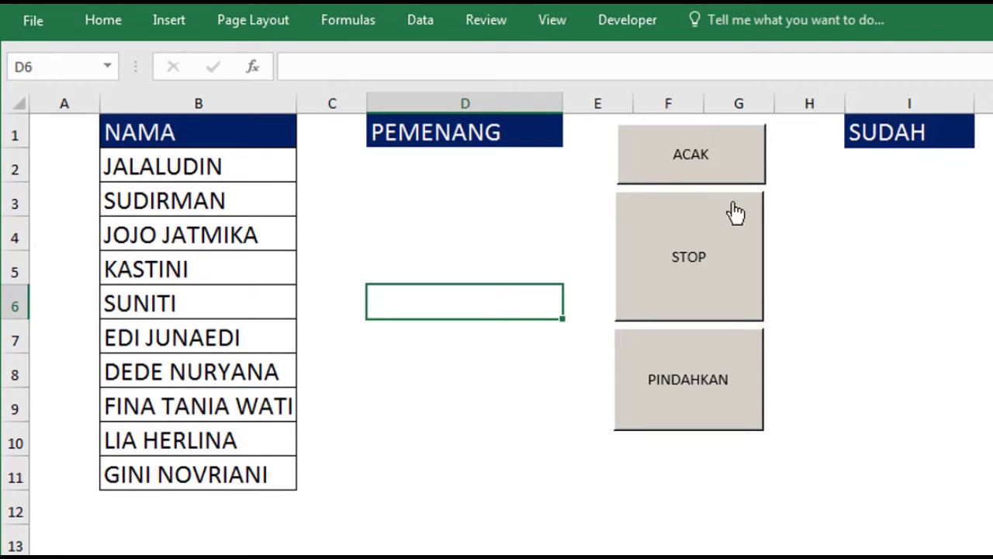
{"action": "left_click", "coordinate": [512, 158]}
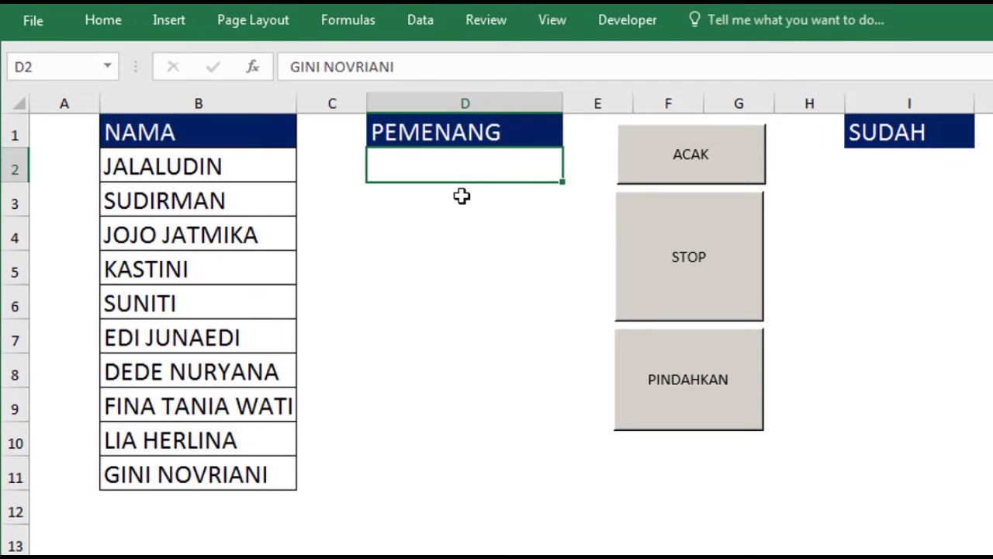
{"action": "left_click", "coordinate": [752, 390]}
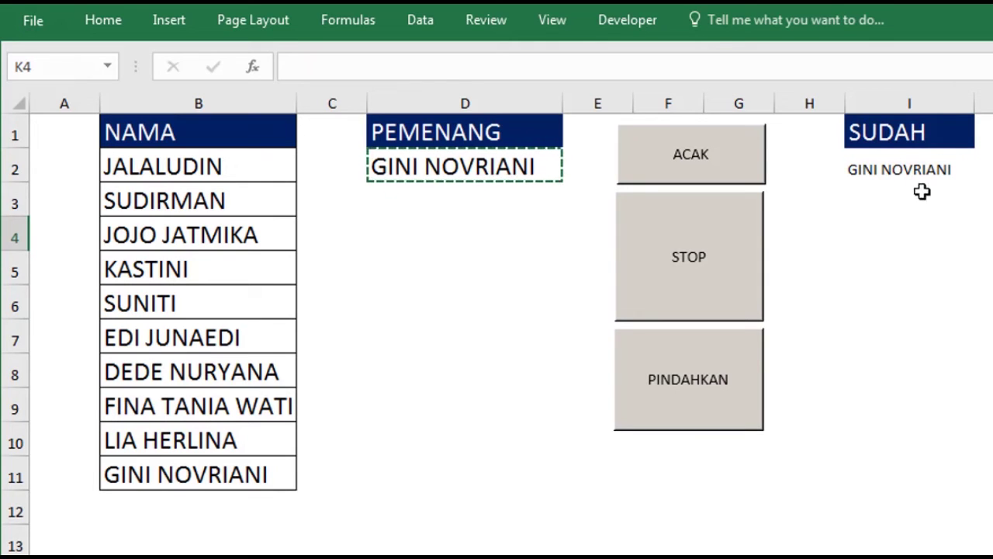
{"action": "left_click", "coordinate": [743, 170]}
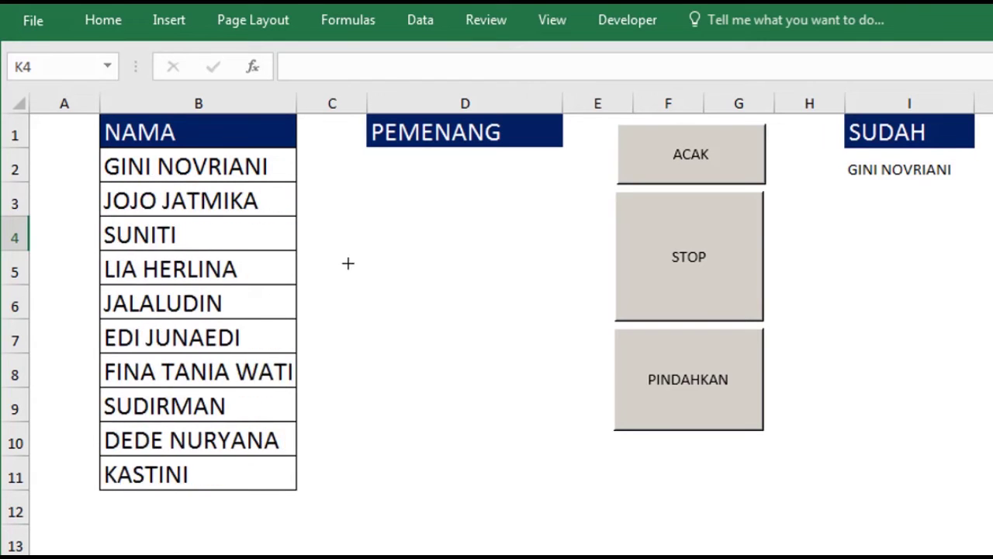
Step: Draw three more winners, moving each into the SUDAH list, then start another shuffle
{"action": "left_click", "coordinate": [722, 306]}
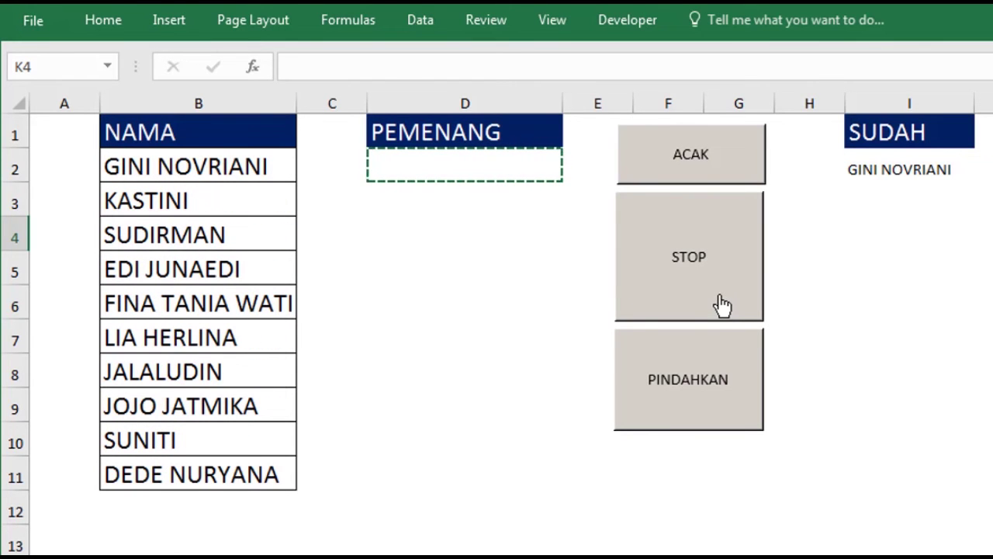
{"action": "left_click", "coordinate": [700, 395]}
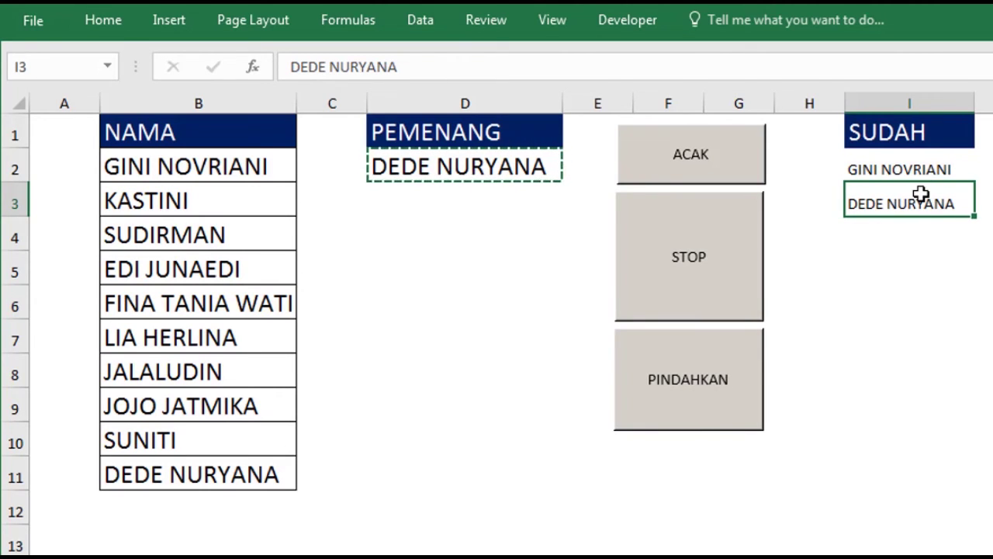
{"action": "left_click", "coordinate": [679, 162]}
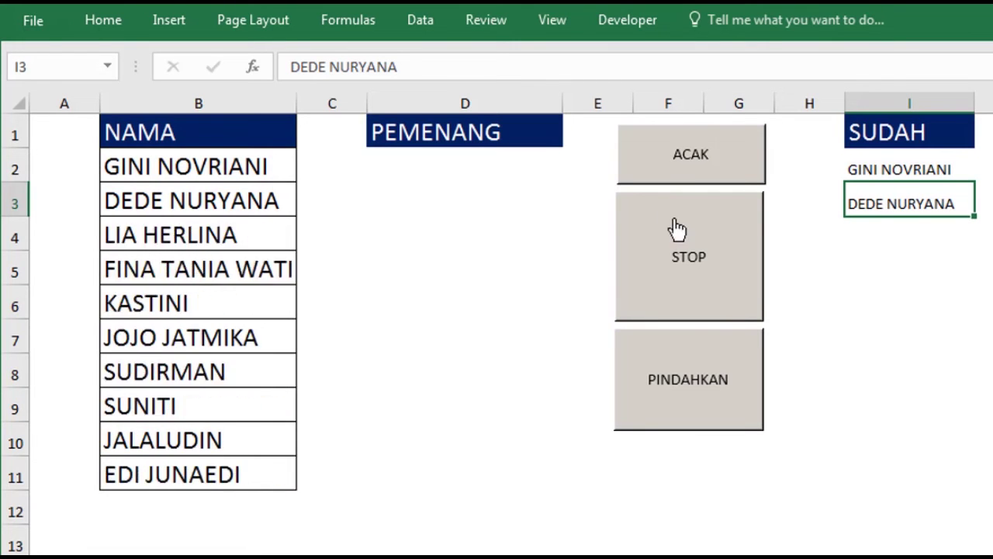
{"action": "left_click", "coordinate": [693, 400]}
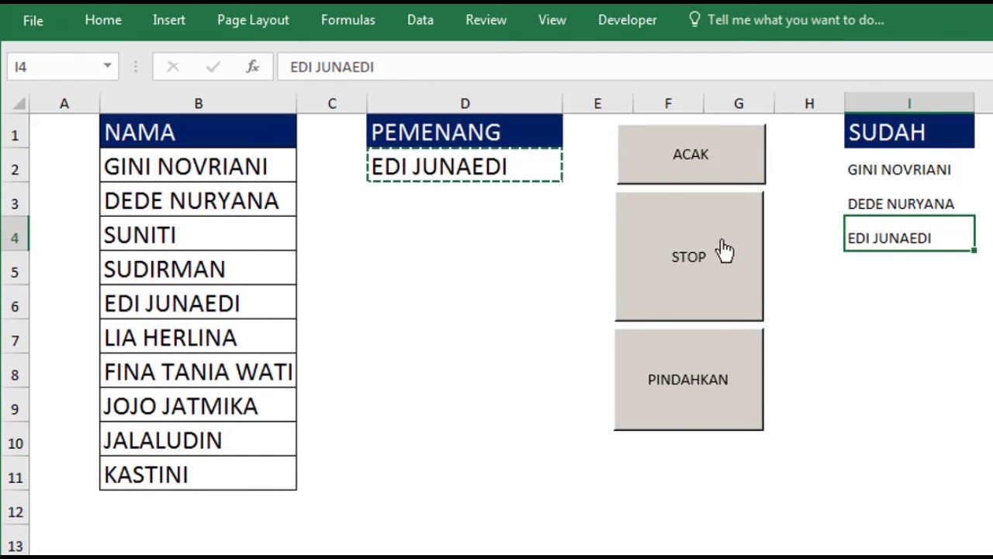
{"action": "left_click", "coordinate": [710, 160]}
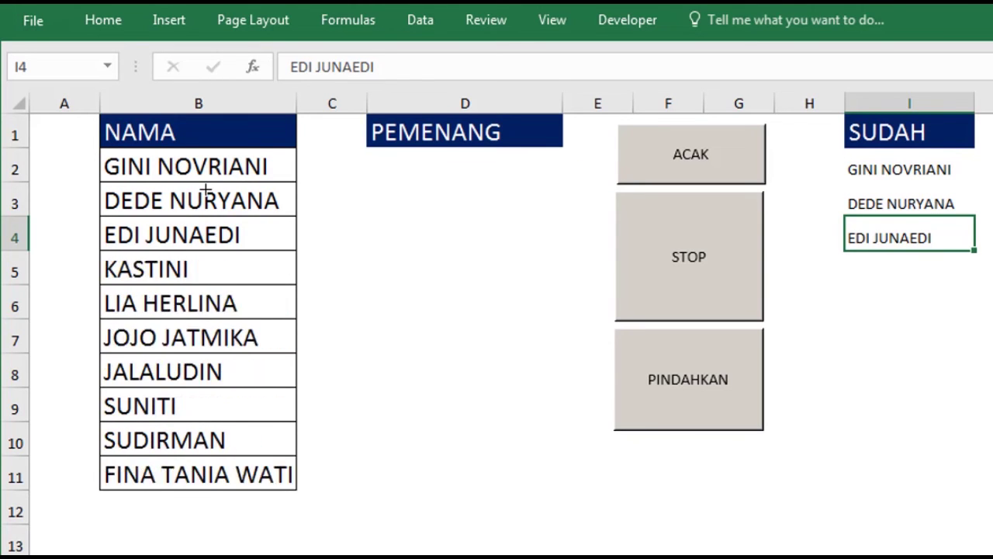
{"action": "left_click", "coordinate": [686, 266]}
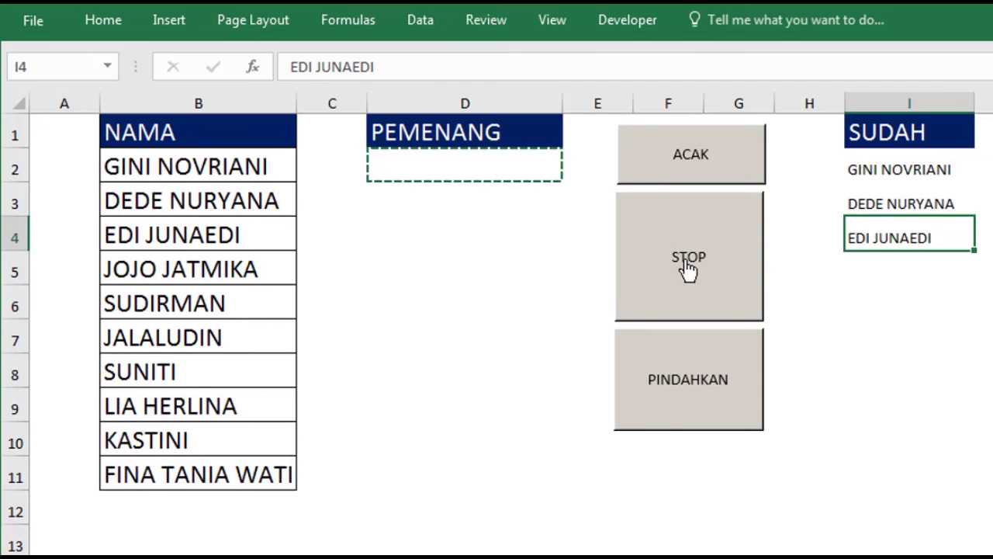
{"action": "left_click", "coordinate": [691, 382]}
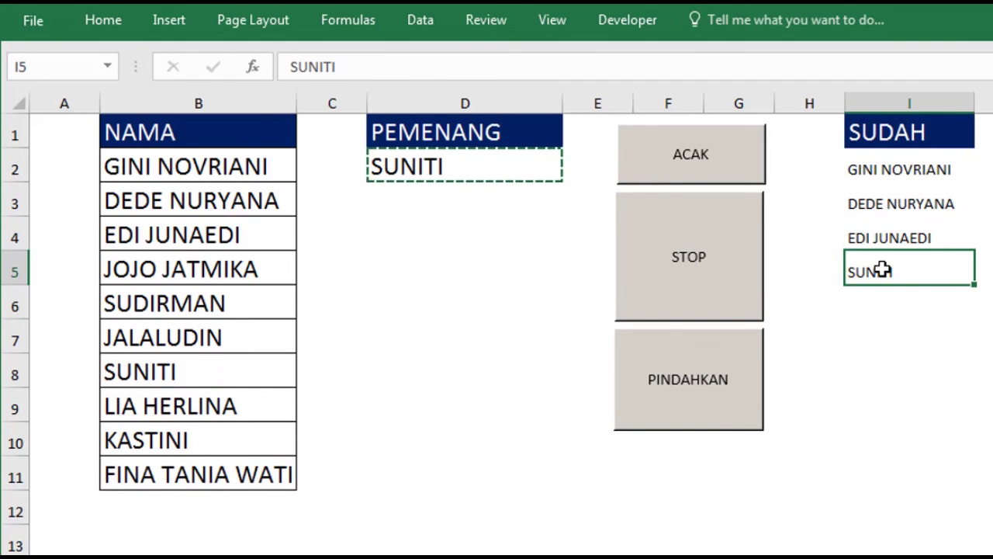
{"action": "left_click", "coordinate": [702, 169]}
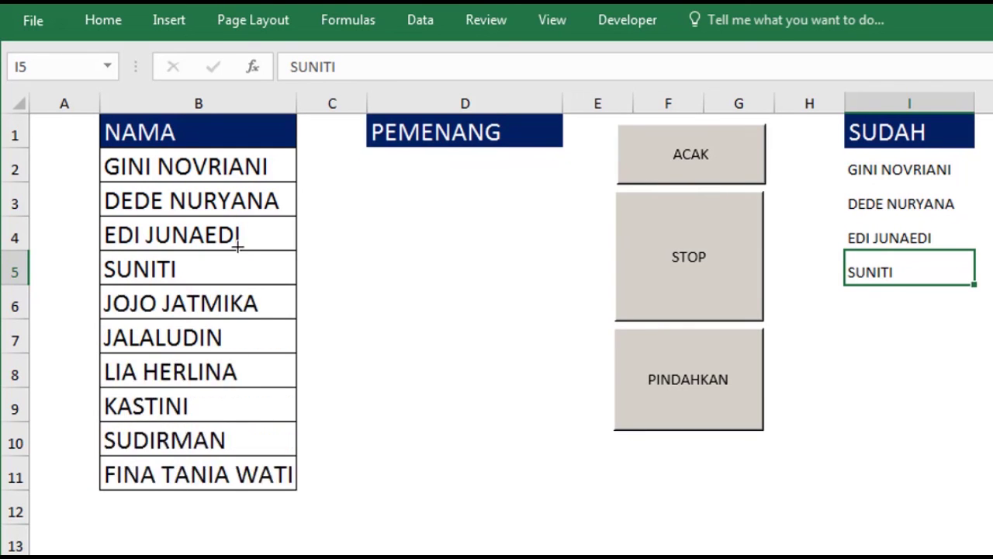